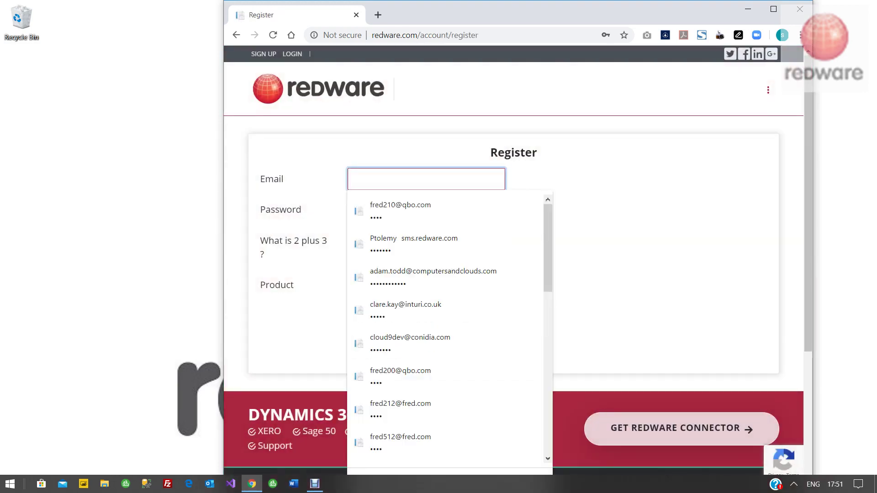
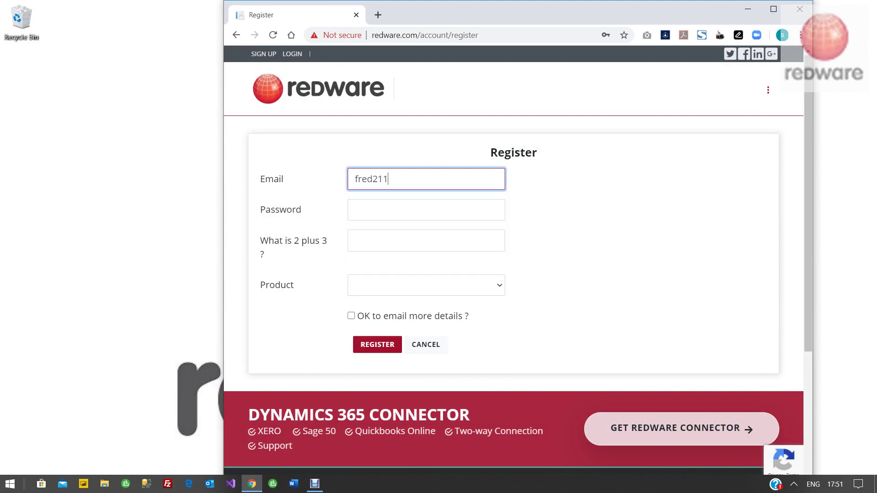
Step: Enter the account e-mail and password, and answer 5 to the 2 plus 3 question
key(Tab)
text(1234)
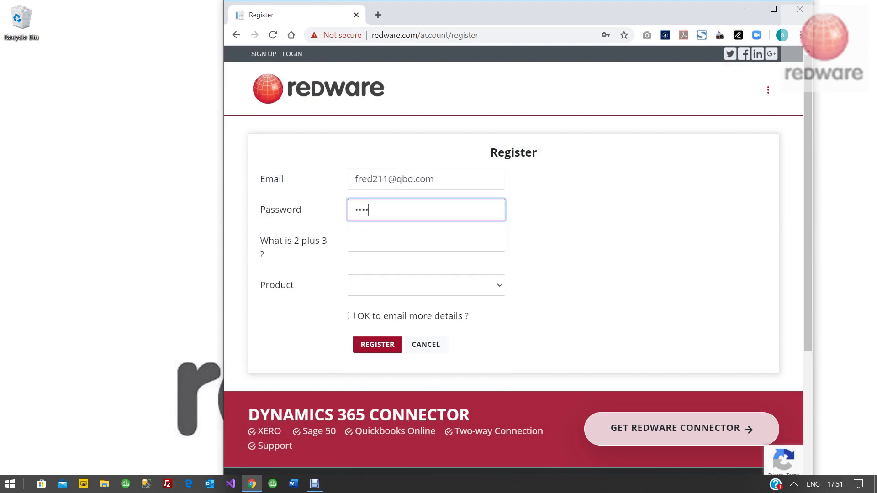
key(Tab)
text(5)
Step: Choose Power BI Connector for QBO, opt in to e-mail details, and submit the registration
key(Tab)
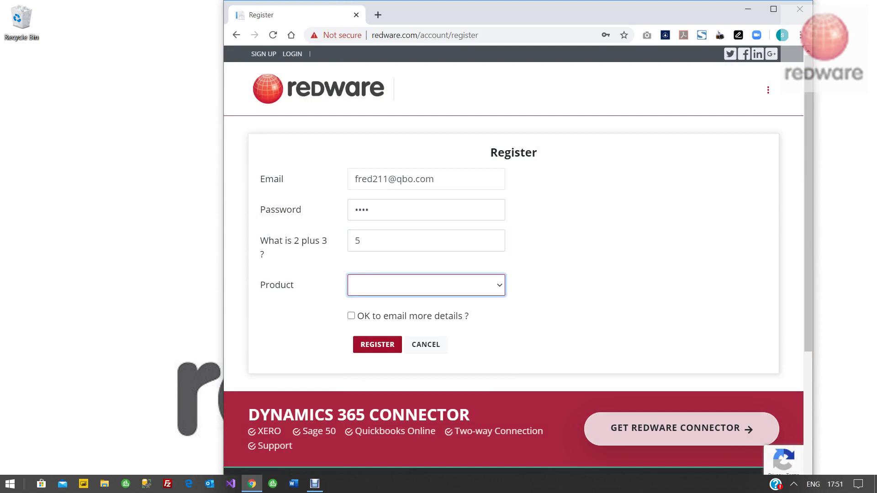
key(alt+Down)
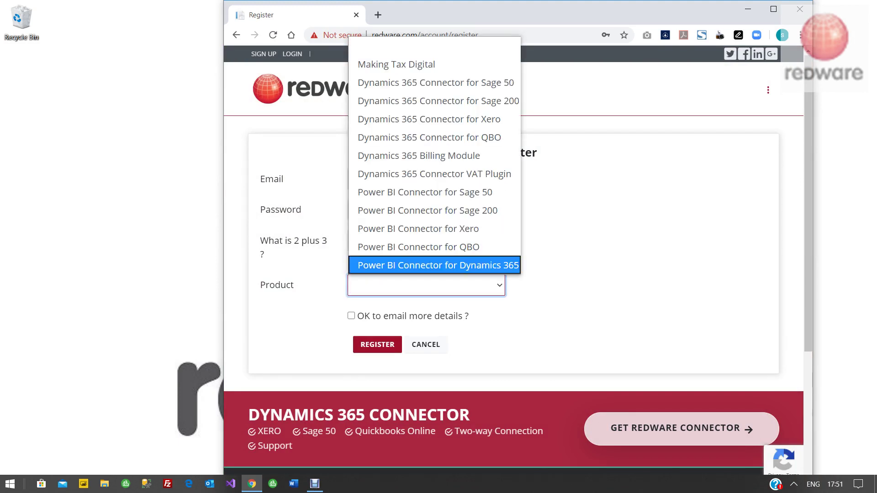
key(Up)
key(Return)
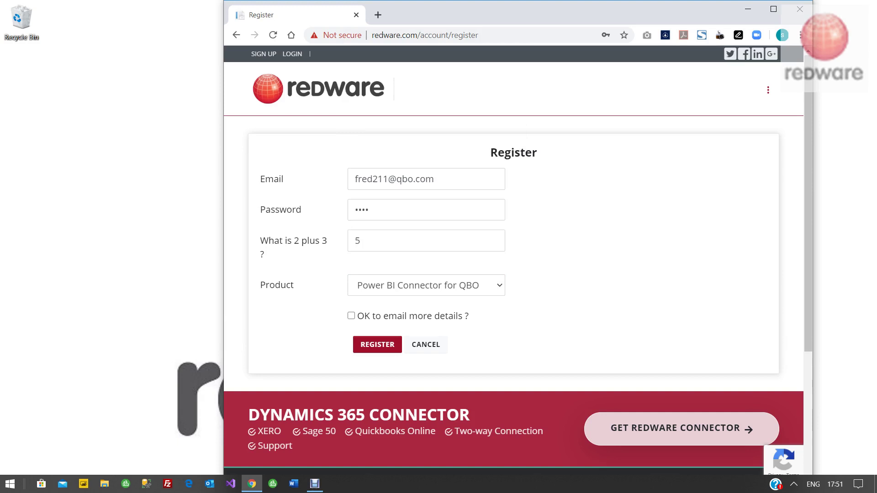
key(space)
key(Tab)
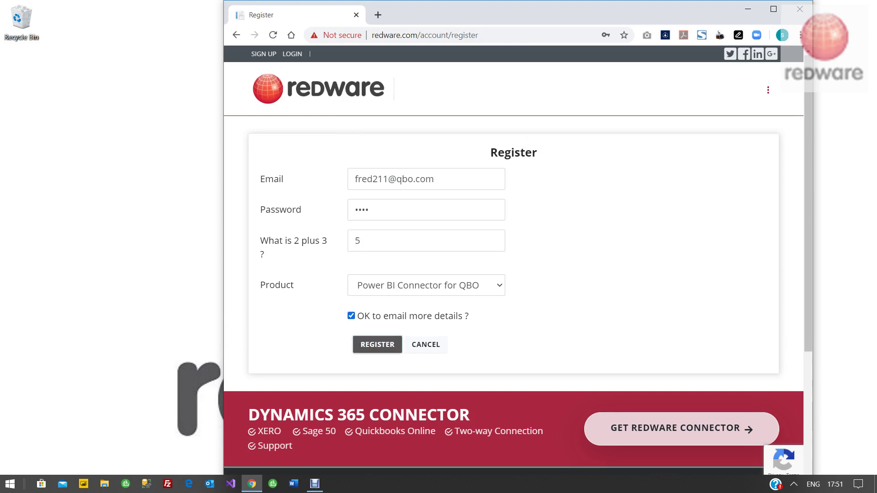
key(Return)
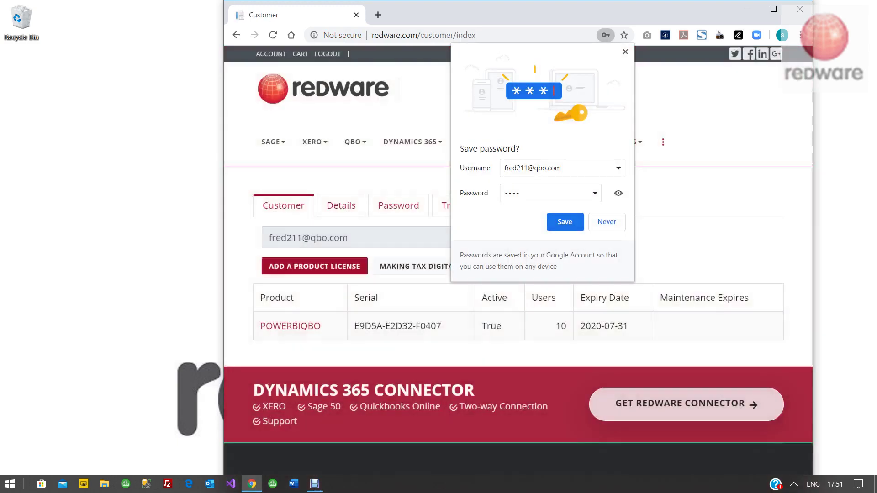
Step: Decline saving the password, select the POWERBIQBO serial, and download the Redware Connector 6.0.93.44 installer
key(Escape)
drag(437, 326, 350, 326)
key(ctrl+c)
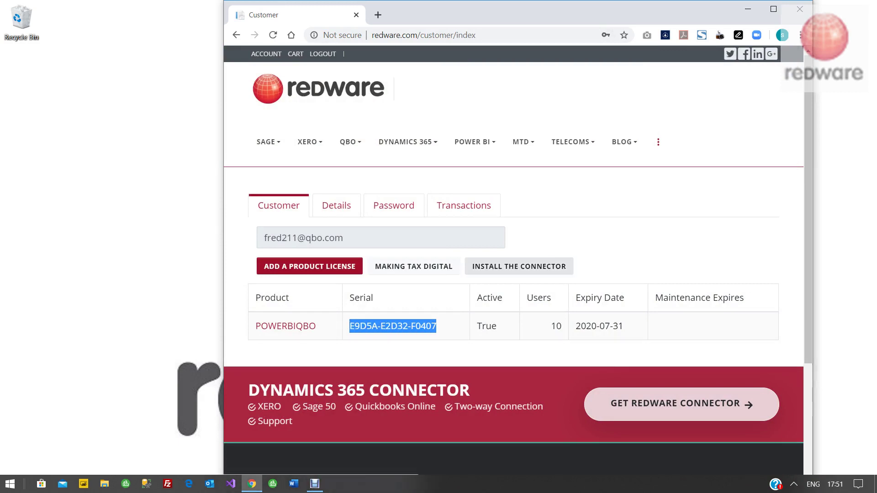
click(519, 266)
click(260, 245)
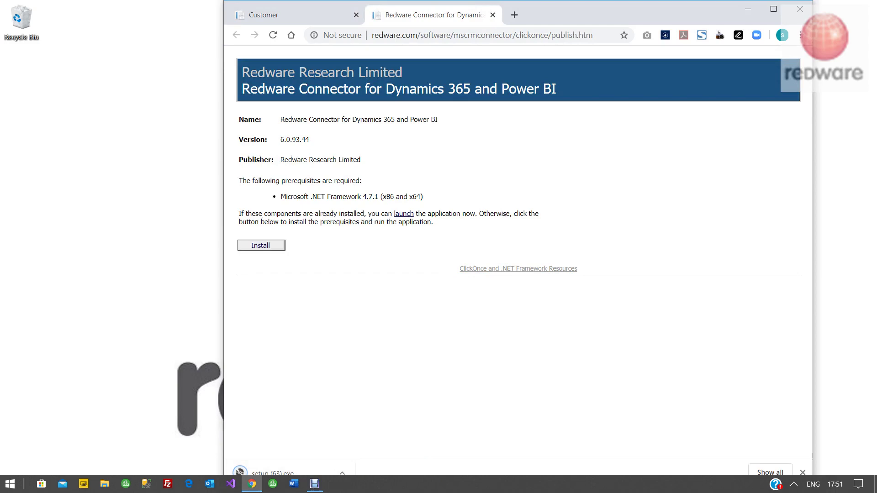
Step: Run setup (63).exe and allow it through SmartScreen with Run anyway
click(292, 472)
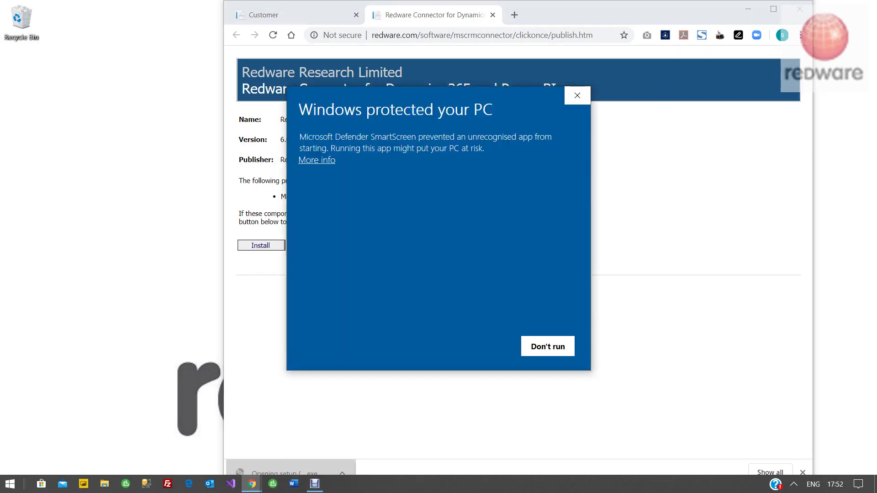
click(317, 160)
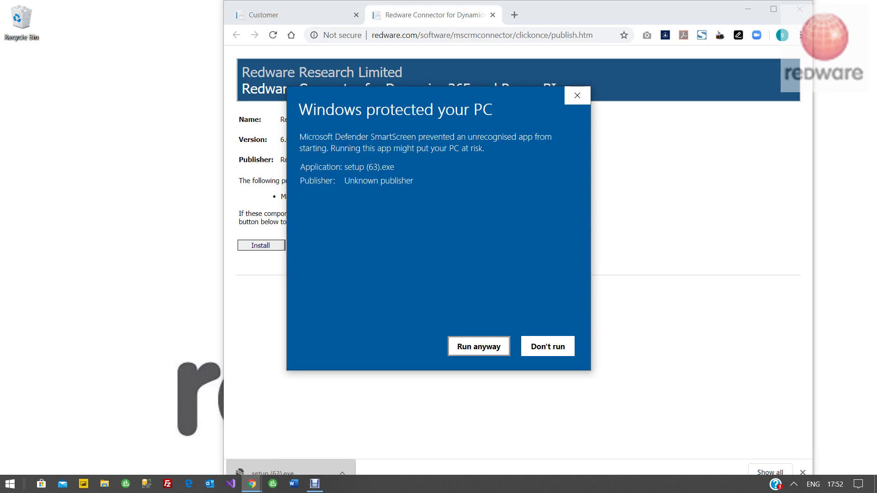
key(Return)
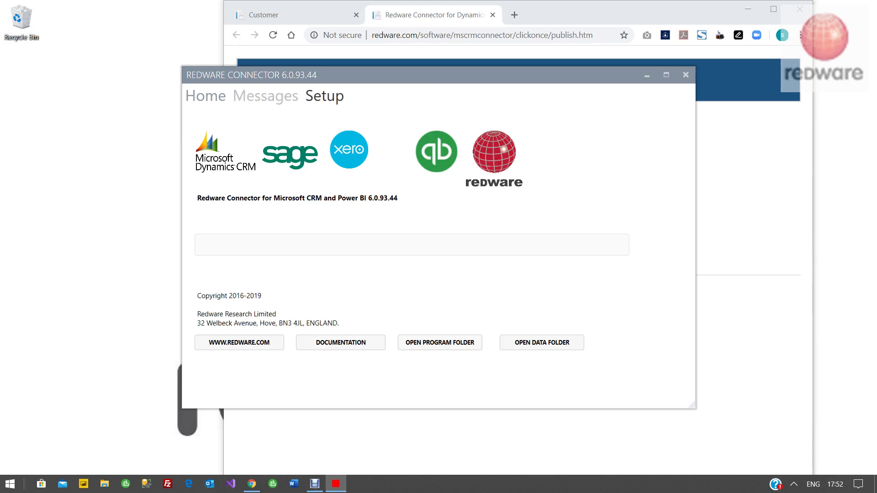
Step: Add a licence under Setup from the pasted serial and fetch its details, 10 users until 2020-07-31
click(324, 96)
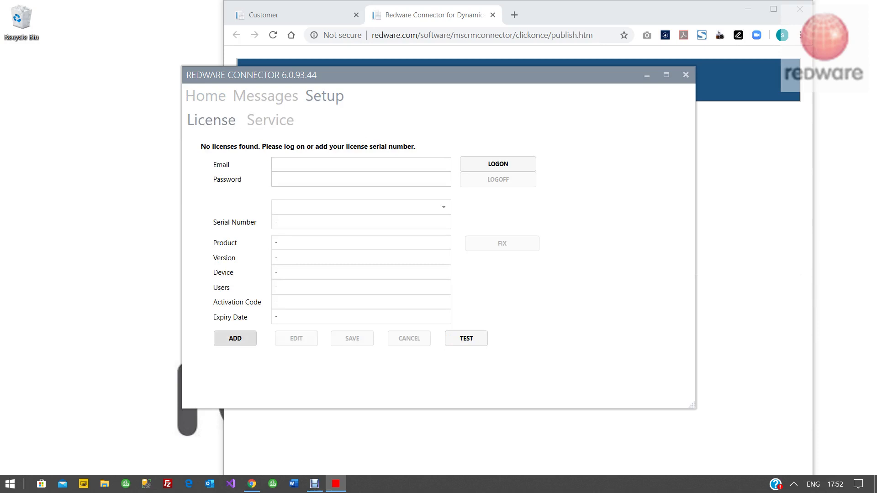
click(235, 338)
key(ctrl+v)
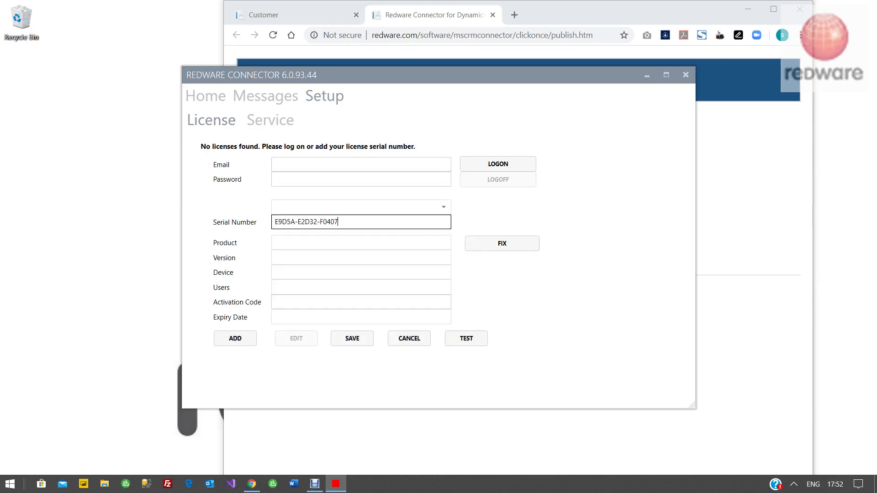
click(502, 243)
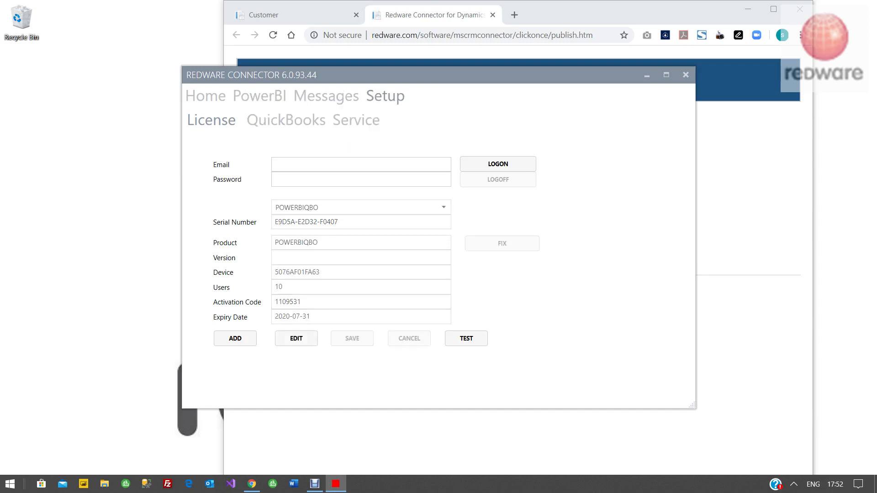
click(361, 165)
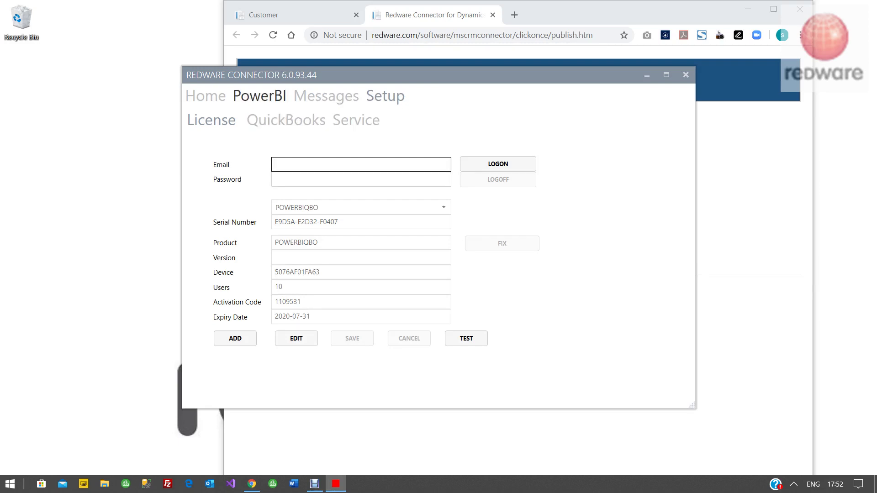
Step: Sign in to Intuit and authorize the connector for Sandbox Company_US_7, closing the Edge confirmation window
click(286, 121)
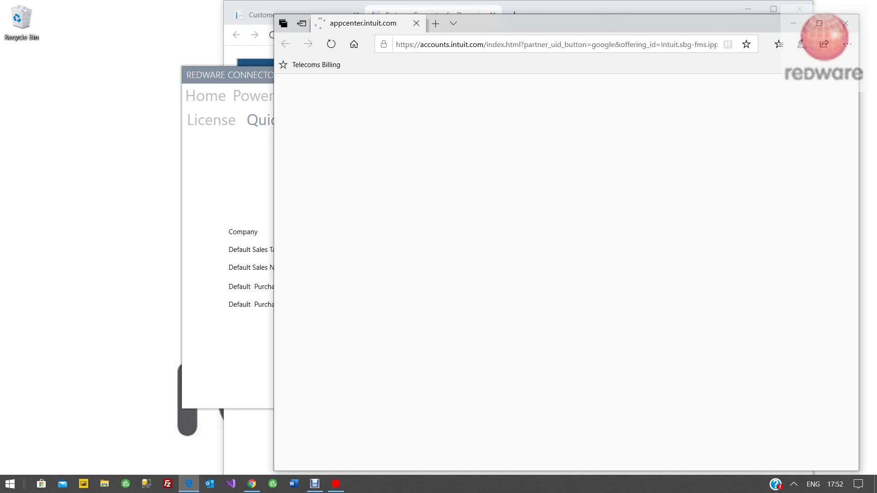
key(Return)
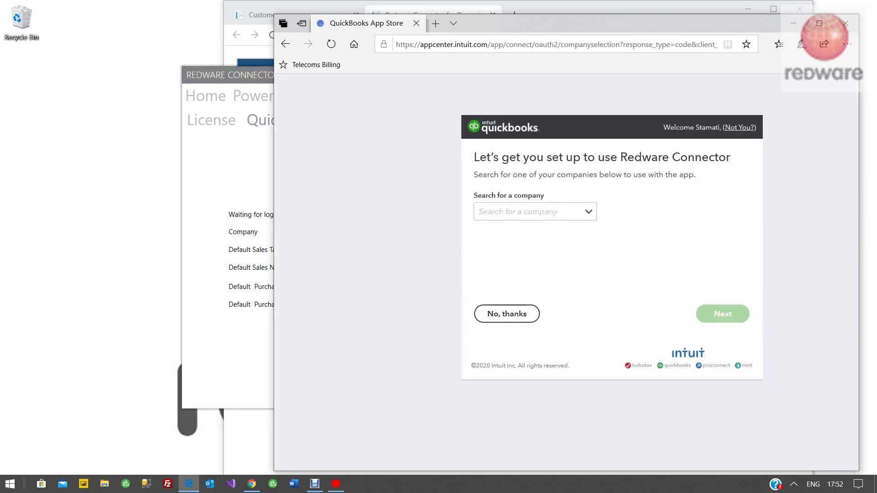
key(Down)
key(Down)
key(Down)
key(Down)
key(Down)
key(Down)
key(Down)
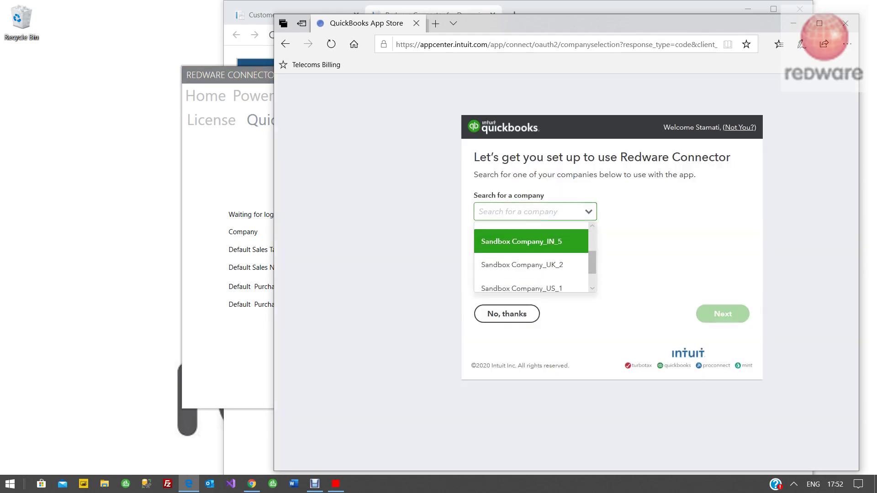
key(Down)
key(Return)
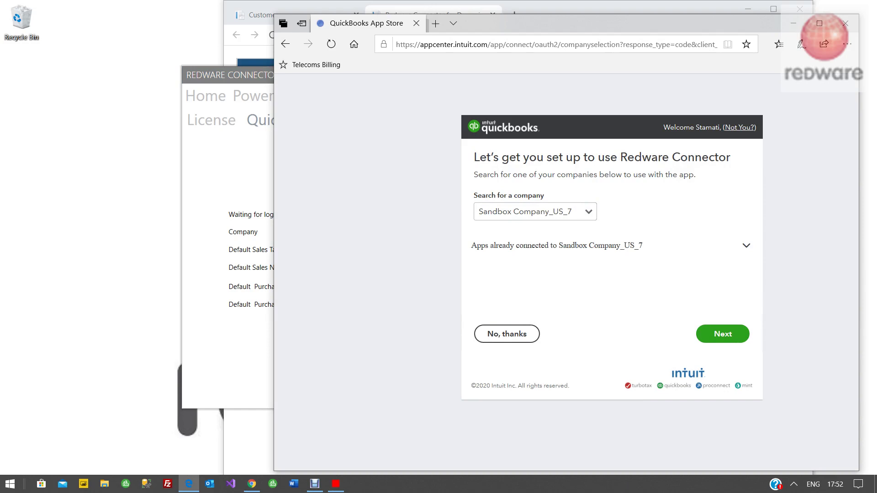
key(Return)
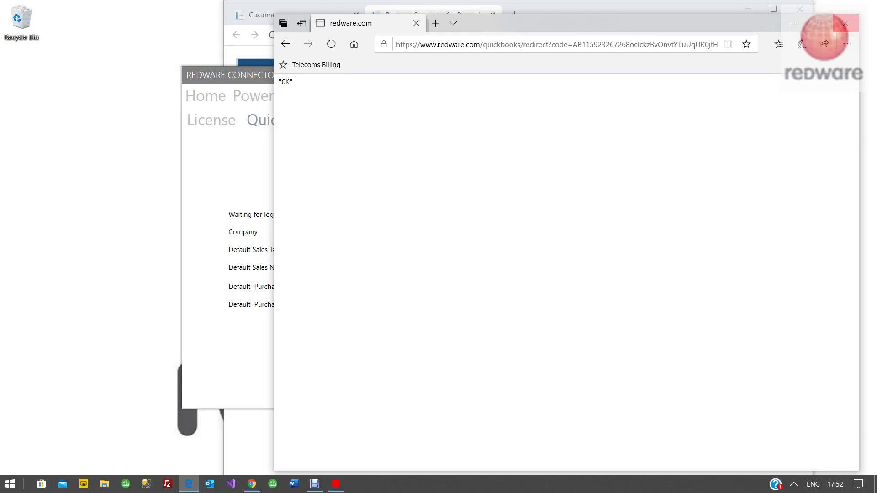
key(alt+F4)
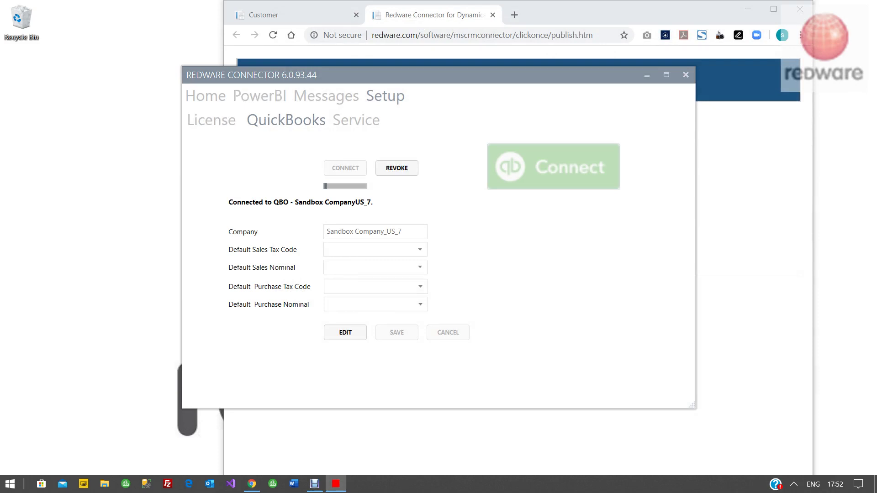
Step: On the PowerBI page, create the data files, then open the accounts-38 report in Power BI Desktop
click(259, 96)
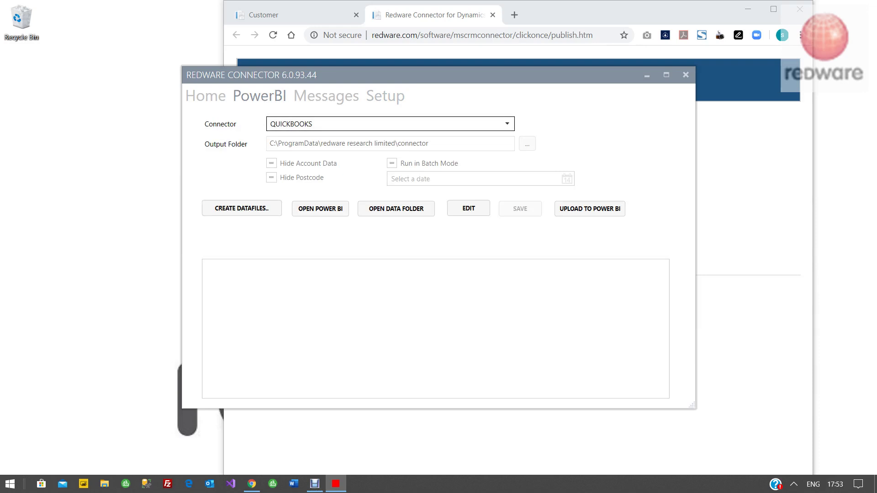
click(242, 209)
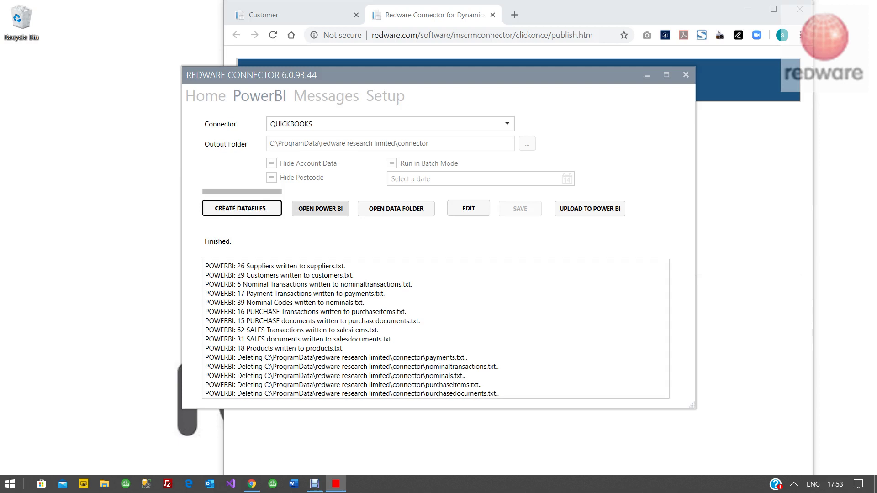
click(320, 208)
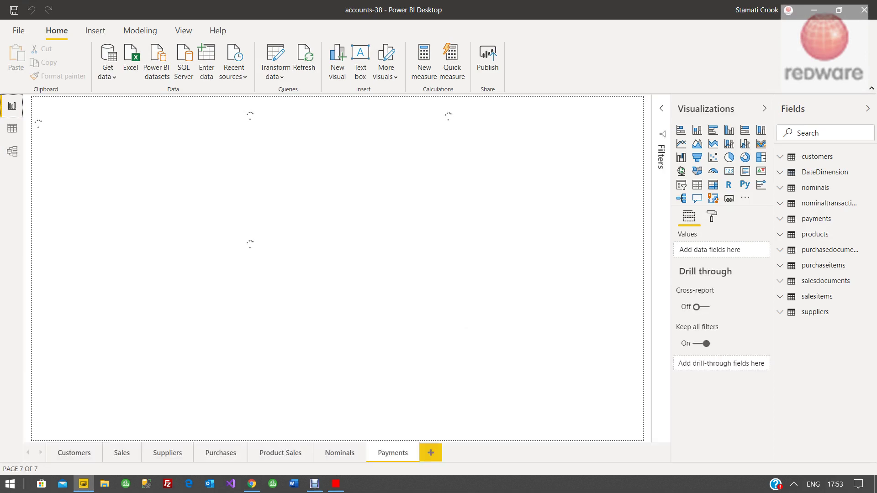
Step: Refresh the report and select the Payments account table, now totalling 4,952.62
click(304, 62)
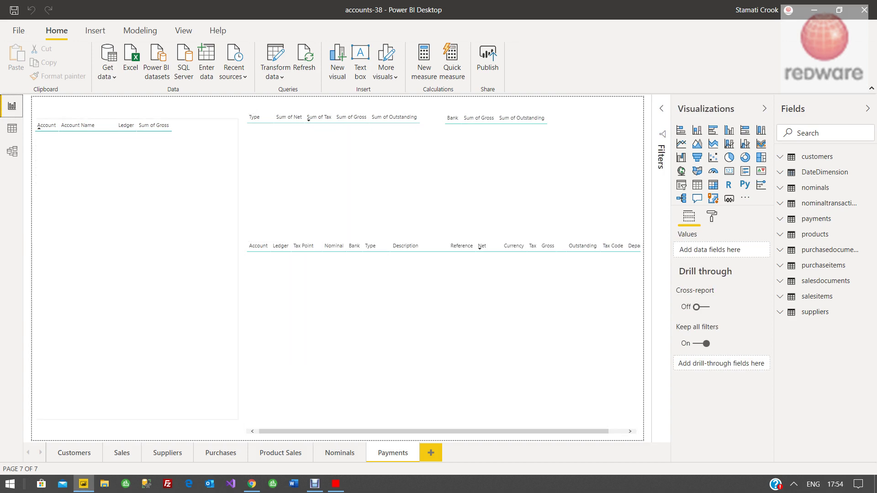
click(80, 168)
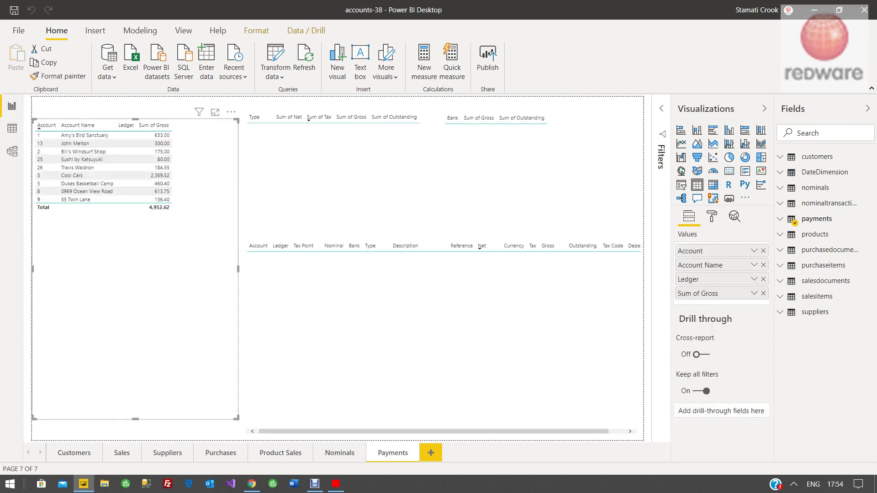
Step: Filter the Product Sales page to Services, then minimize Power BI Desktop
click(281, 453)
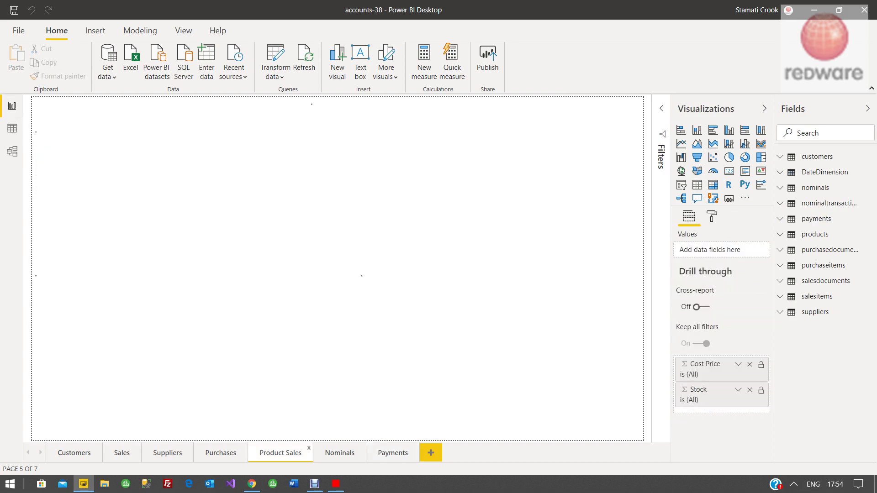
click(73, 206)
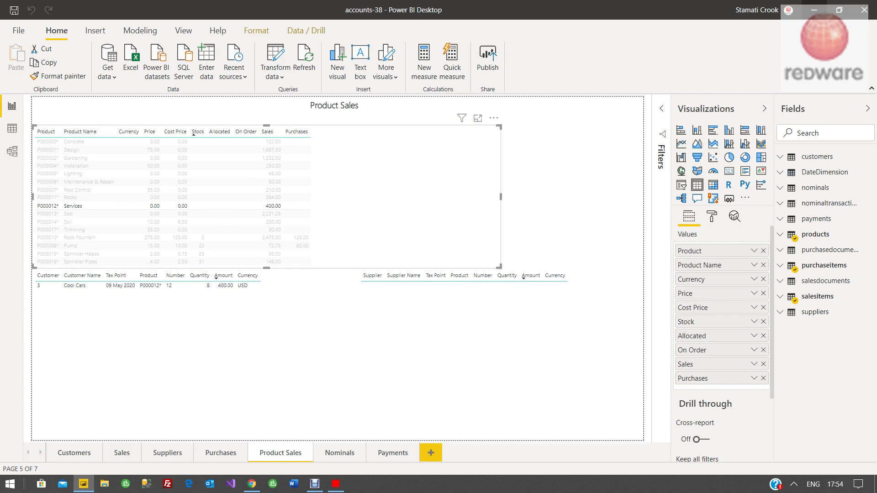
click(814, 10)
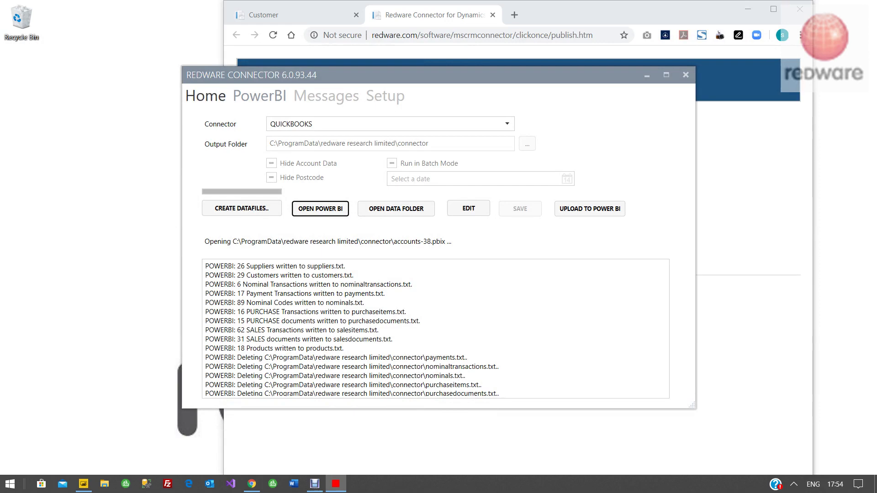
Step: Return to Home, open and close the data folder, and drag the connector window left
click(206, 96)
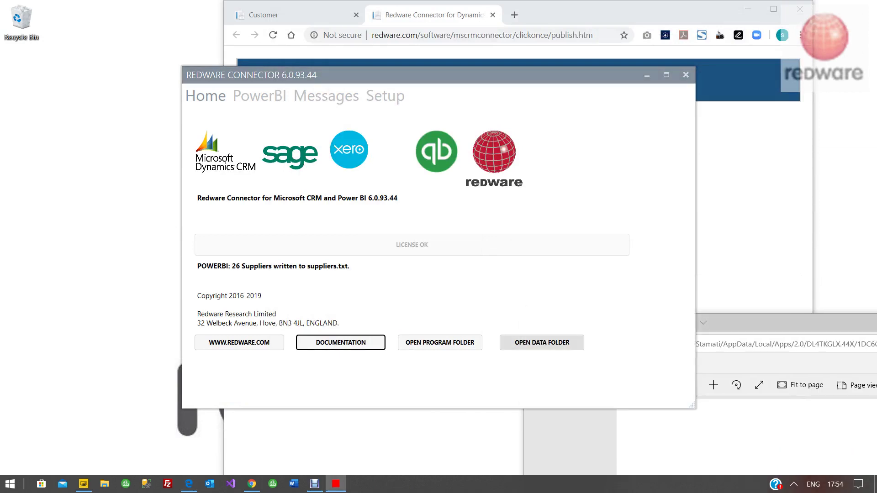
click(542, 343)
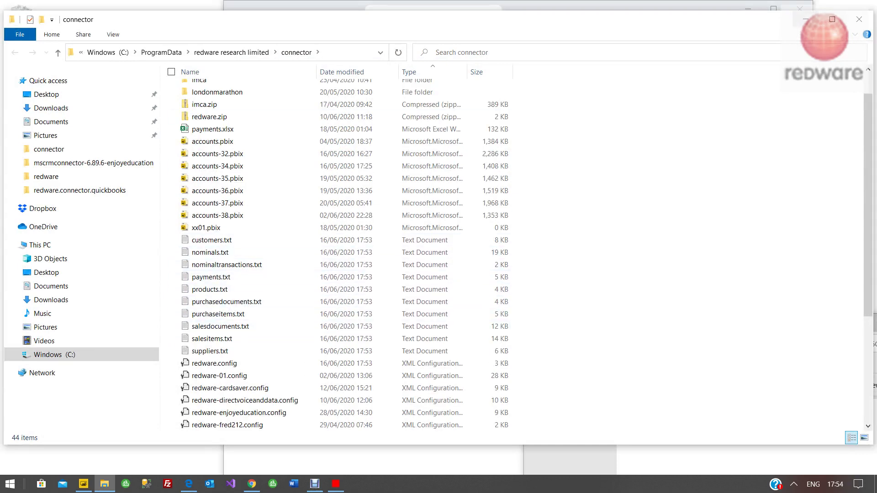
key(alt+F4)
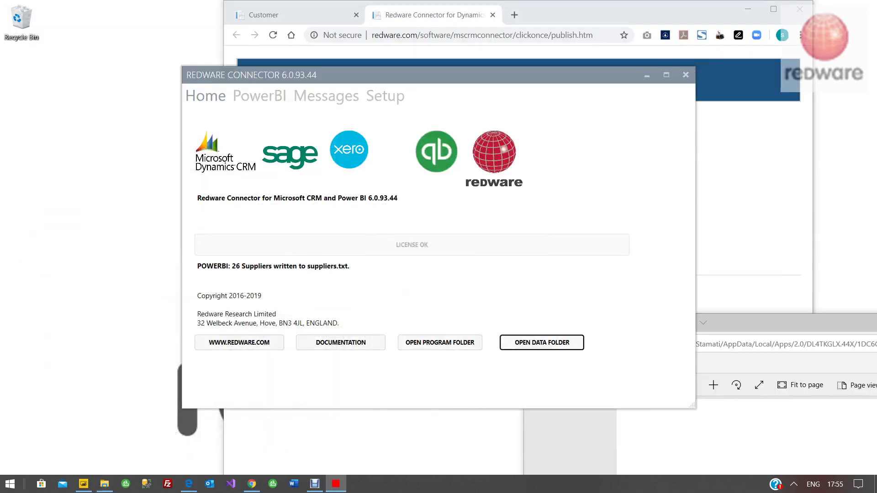
drag(411, 75, 282, 67)
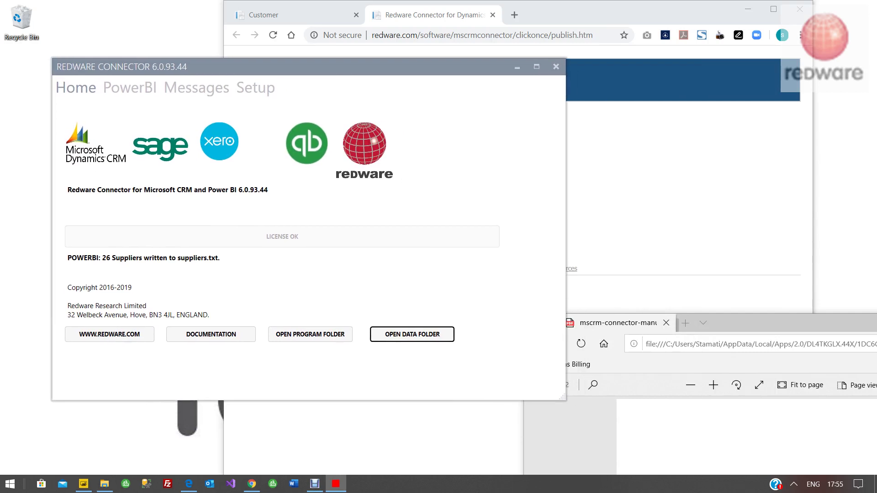